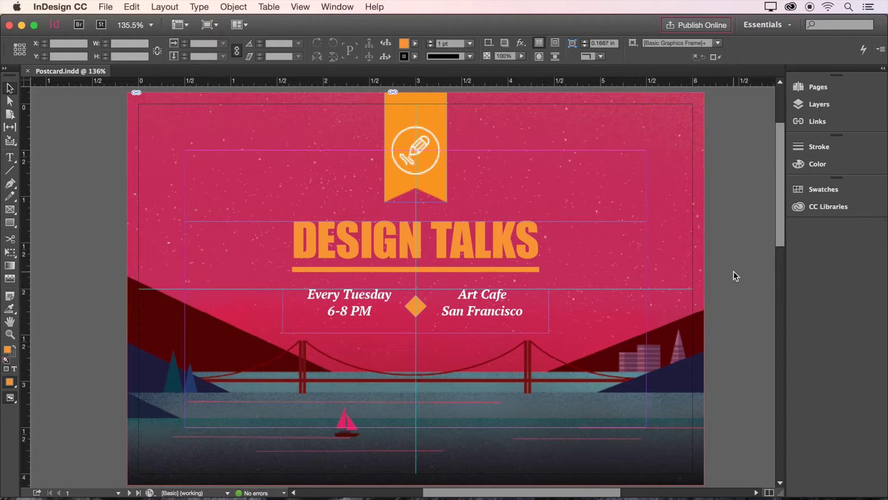
- Scroll down from the Design Talks front to the blank page 2 of Postcard.indd
scroll(734, 271, "down", 15)
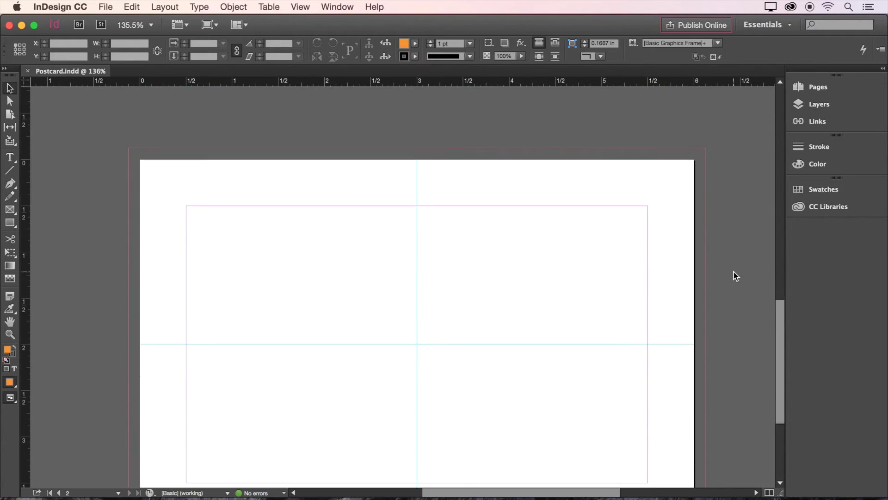
scroll(734, 271, "down", 3)
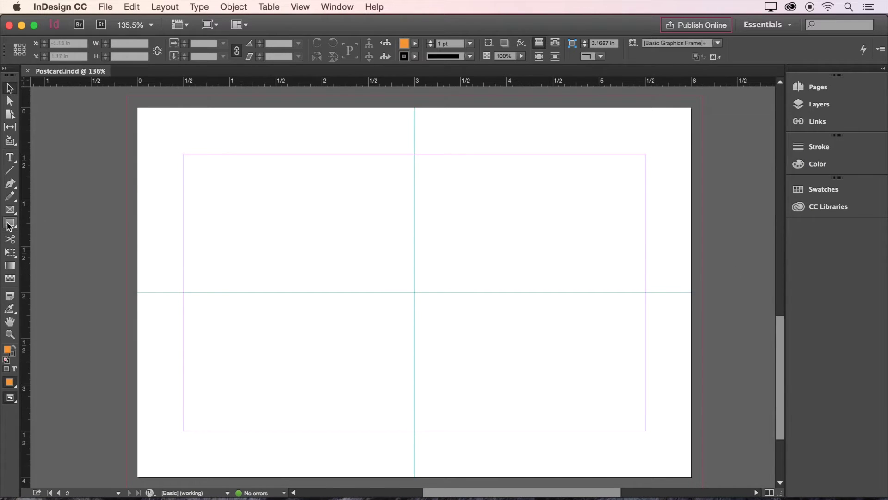
- Draw a 1 pt horizontal line along the centre guide to the right margin of page 2
left_click(8, 170)
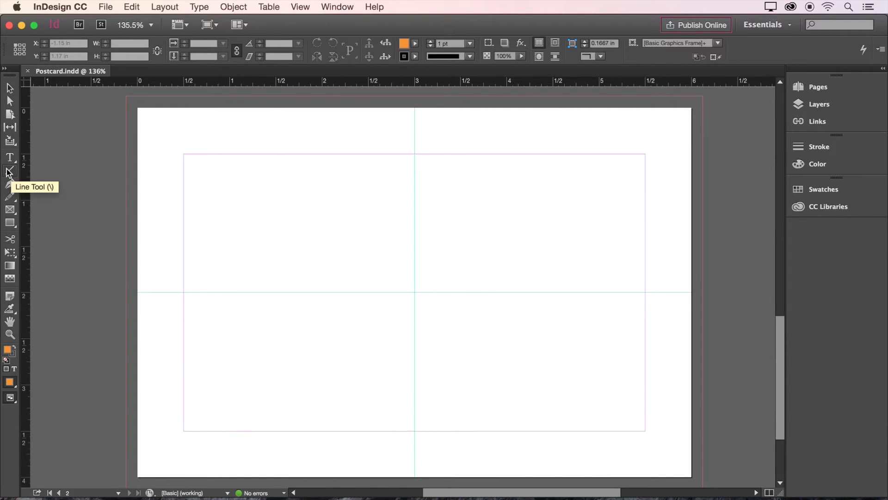
left_click(431, 41)
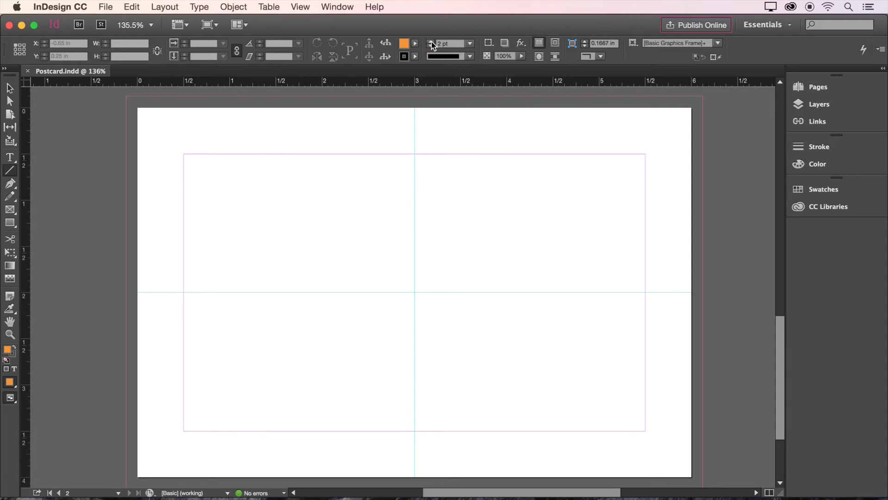
left_click(430, 46)
left_click_drag(449, 293, 644, 292)
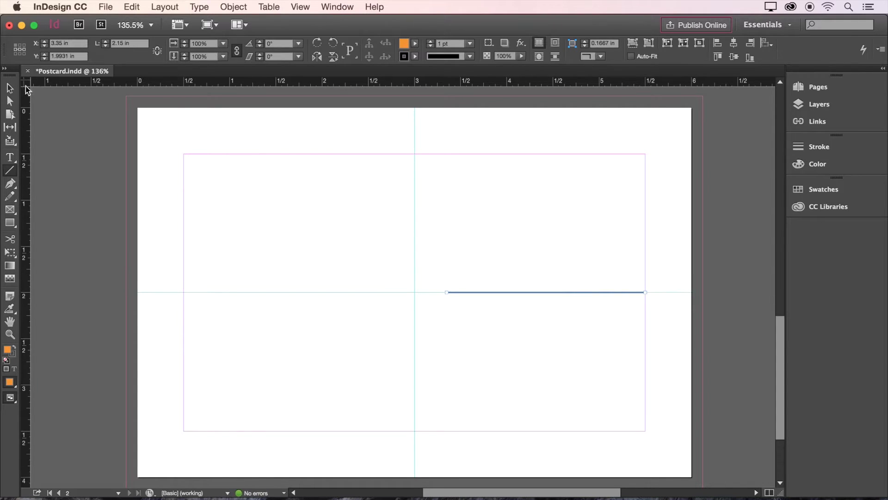
left_click(9, 89)
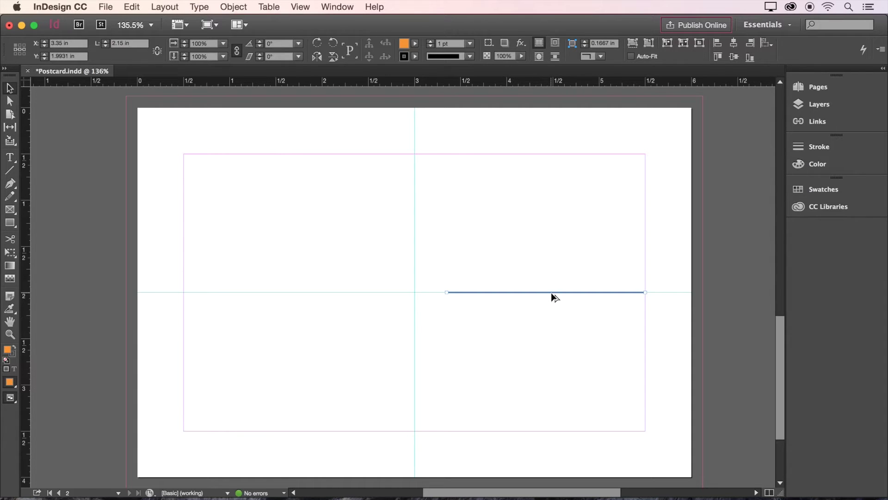
- Alt-drag copies of the line downward to make four evenly spaced address lines, then select all four
left_click_drag(552, 293, 553, 324)
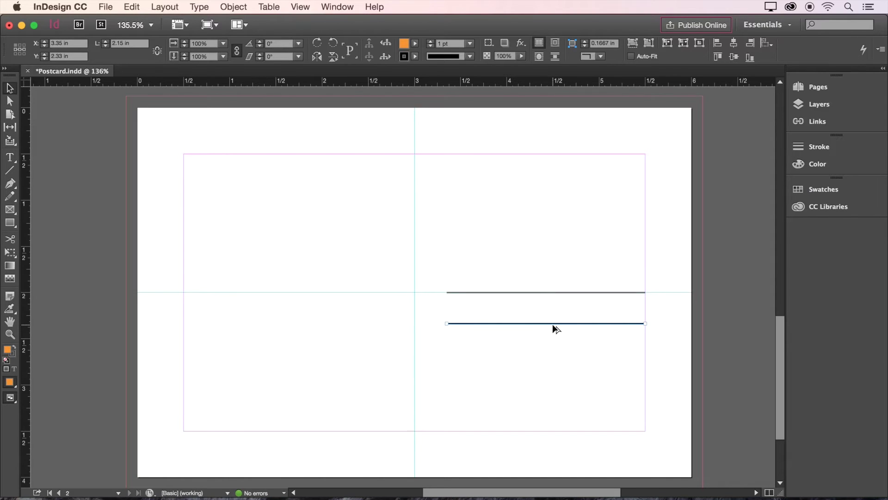
left_click_drag(552, 325, 555, 385, "alt")
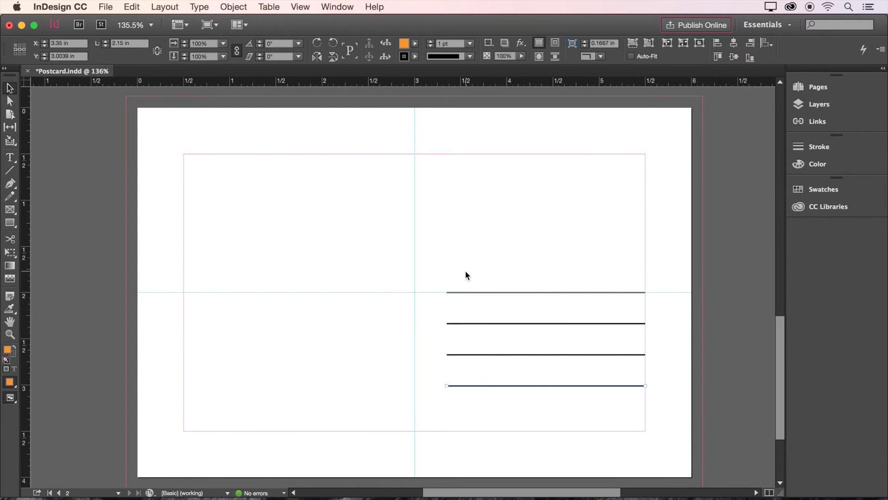
left_click_drag(465, 271, 546, 399)
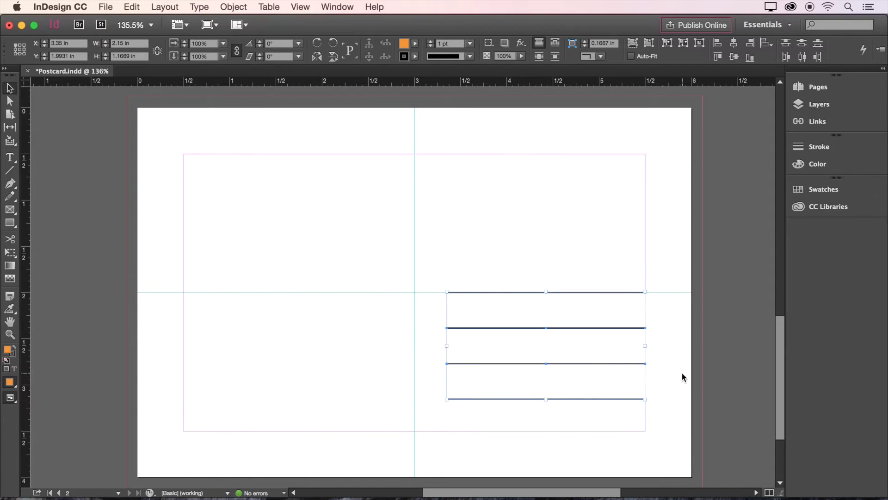
- Copy the bottom line, rotate it vertical on the centre guide, and stretch it between the top and bottom margins
left_click(722, 378)
left_click(596, 399)
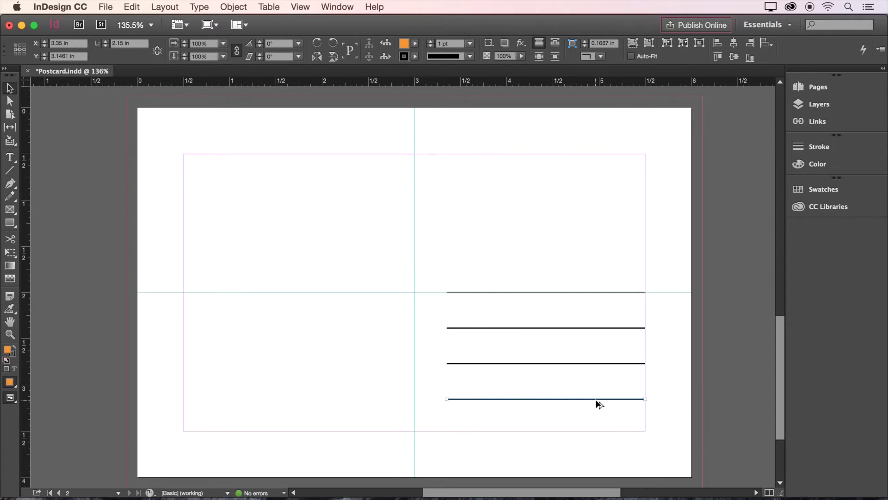
left_click_drag(595, 399, 463, 386)
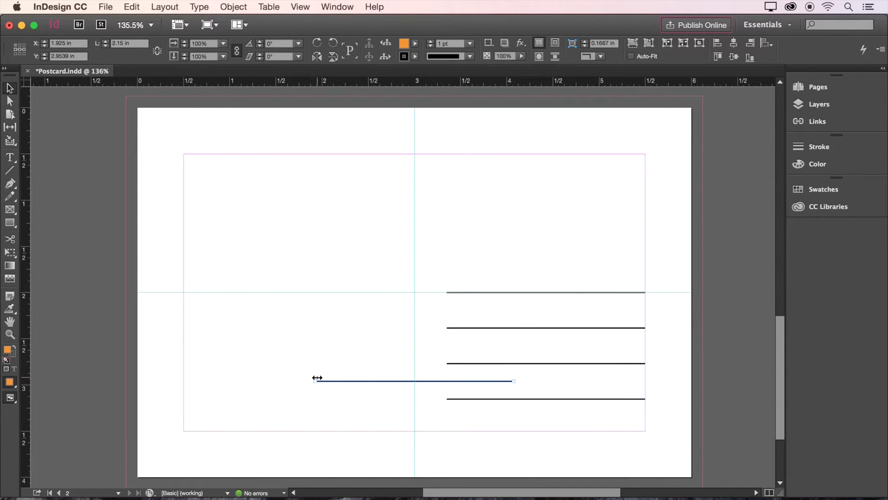
left_click_drag(311, 375, 451, 208)
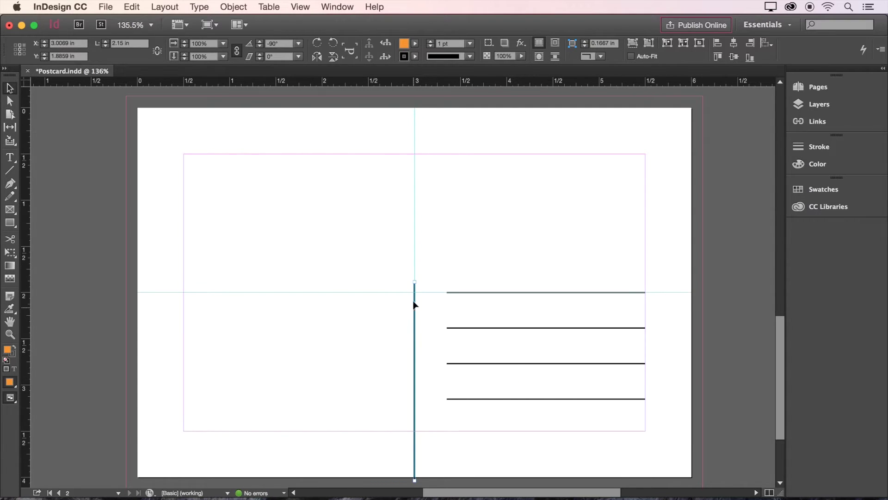
left_click_drag(414, 280, 415, 154)
left_click_drag(414, 480, 415, 431)
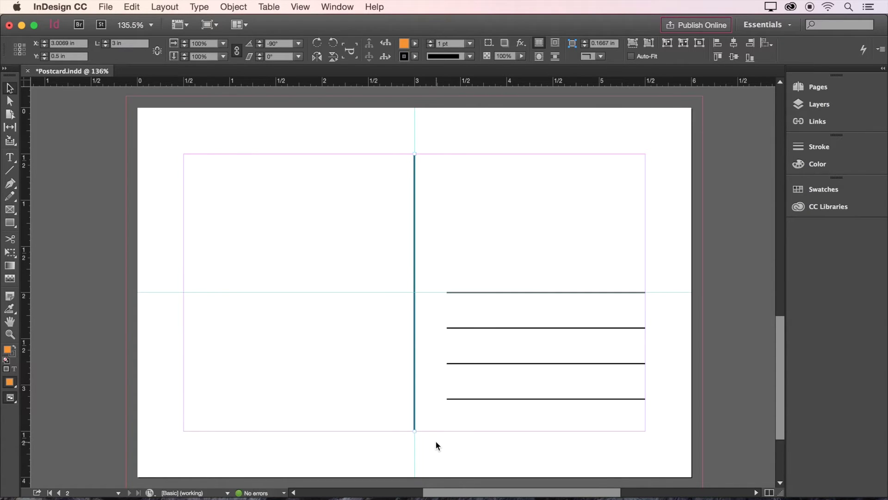
left_click(10, 157)
- Draw a text frame from the top-left margin and place the Text file's lecture invitation into it
left_click_drag(184, 154, 401, 373)
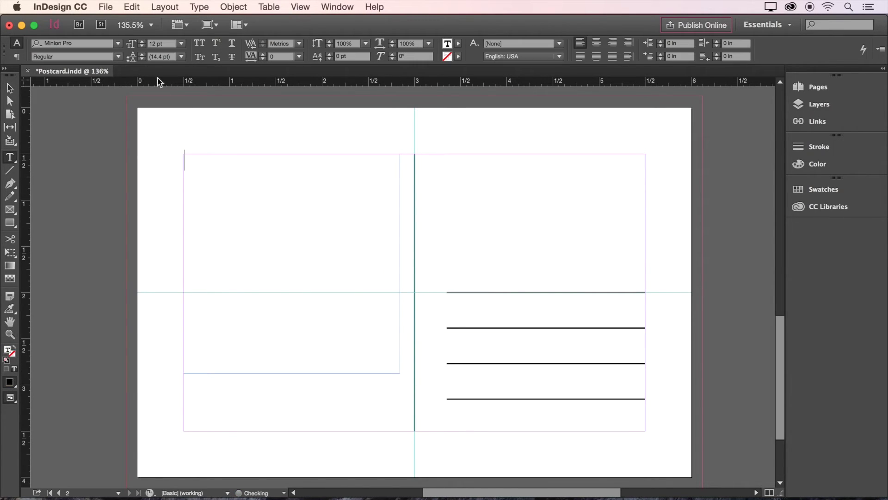
left_click(106, 6)
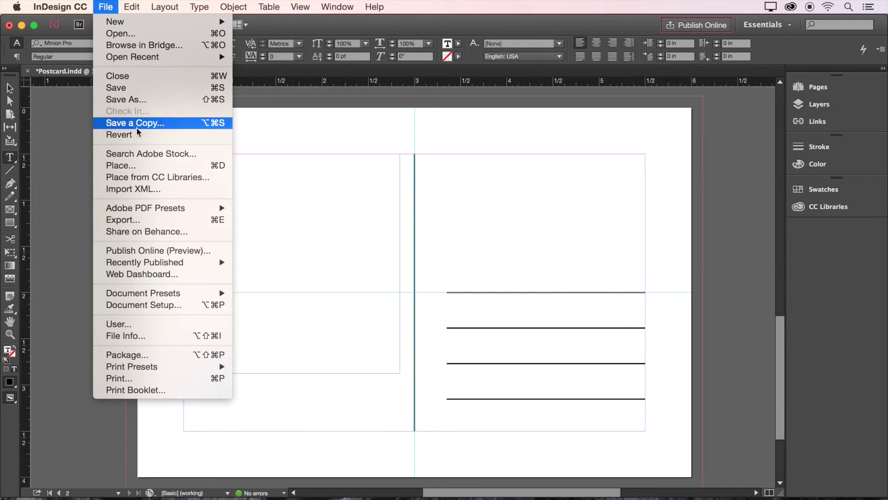
left_click(137, 166)
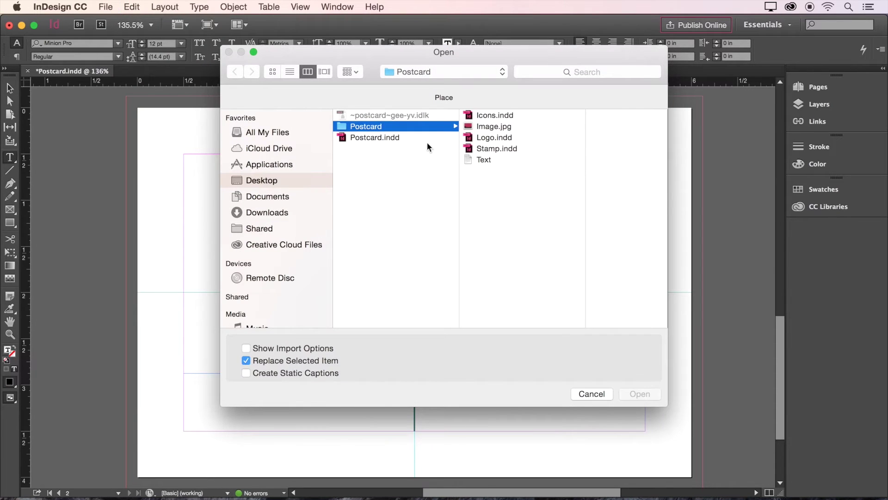
left_click(485, 161)
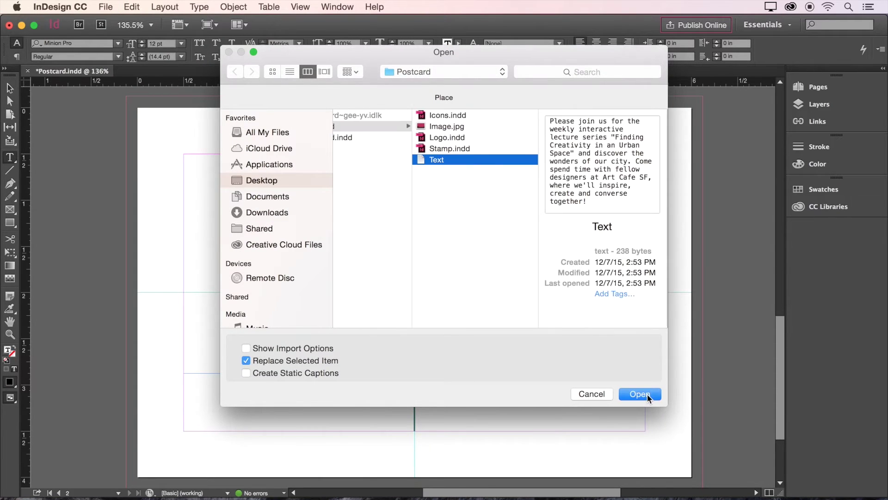
left_click(648, 396)
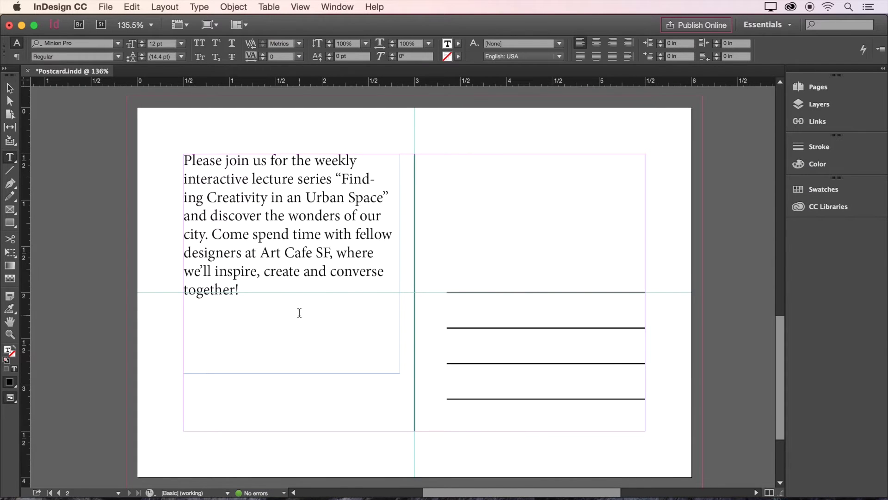
- Select the whole invitation paragraph and set it in PT Sans Bold
left_click_drag(239, 290, 162, 152)
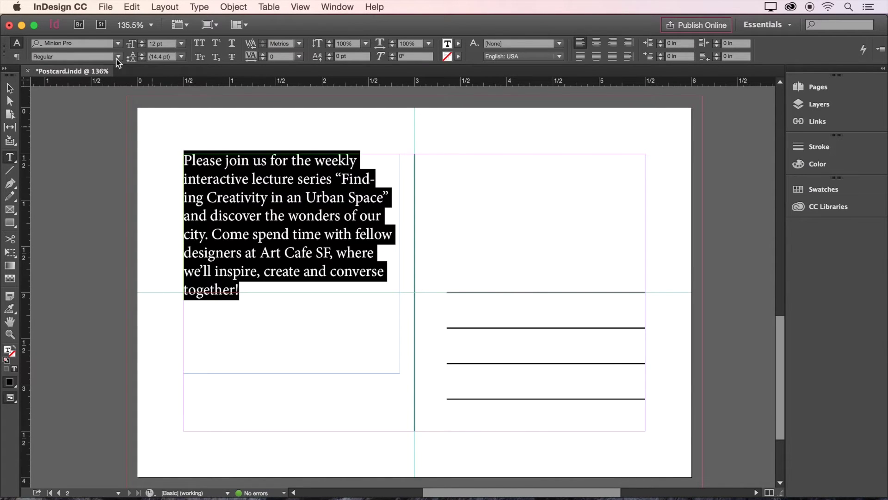
left_click(93, 43)
type("pt sans")
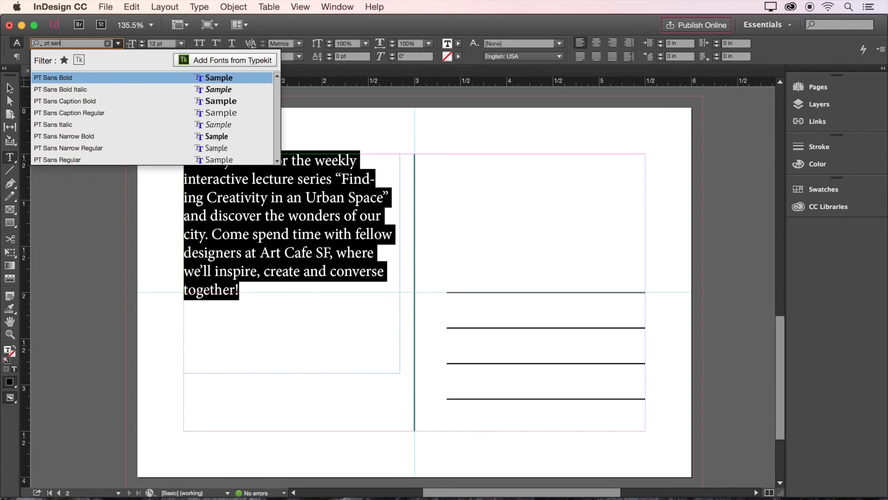
left_click(73, 76)
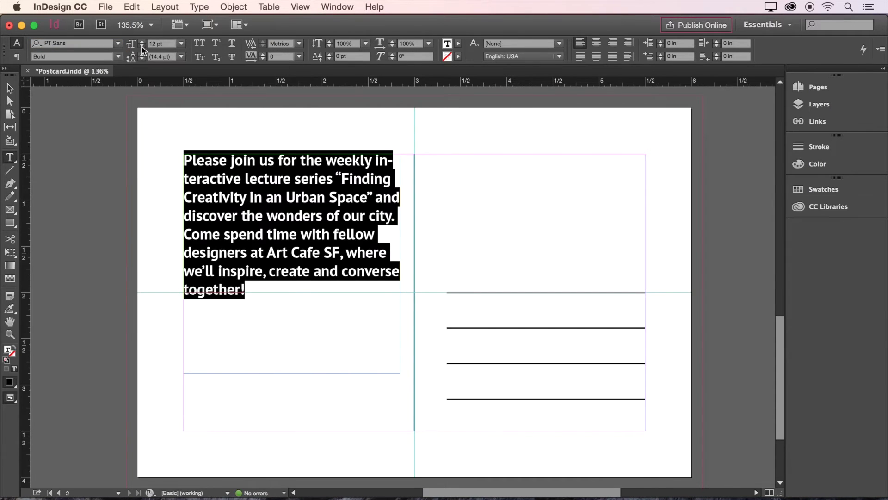
- Give the paragraph a 10 pt size, 15 pt leading and tracking of 5
left_click(141, 46)
left_click(142, 46)
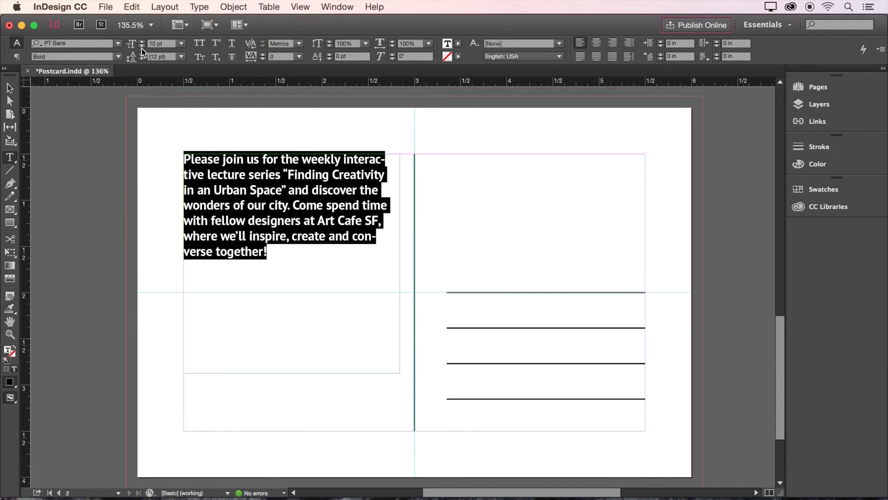
left_click(142, 54)
left_click(141, 53)
left_click(142, 53)
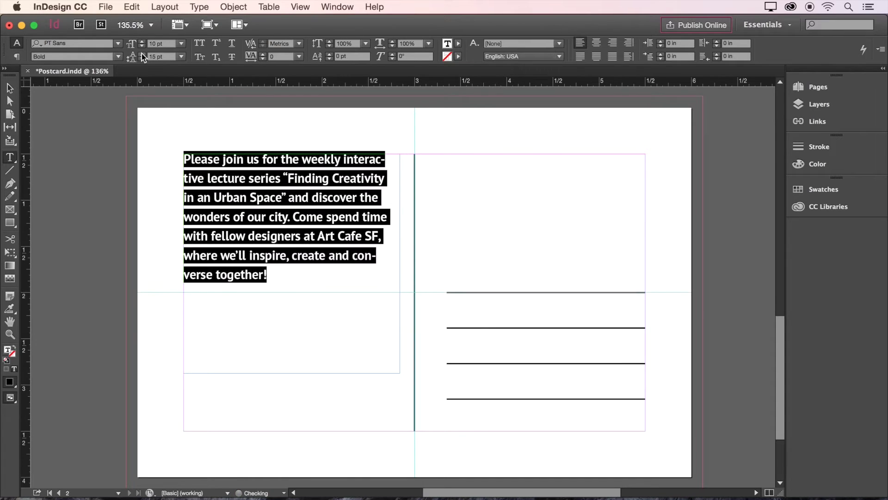
left_click(262, 53)
left_click(263, 58)
left_click(275, 57)
type("5")
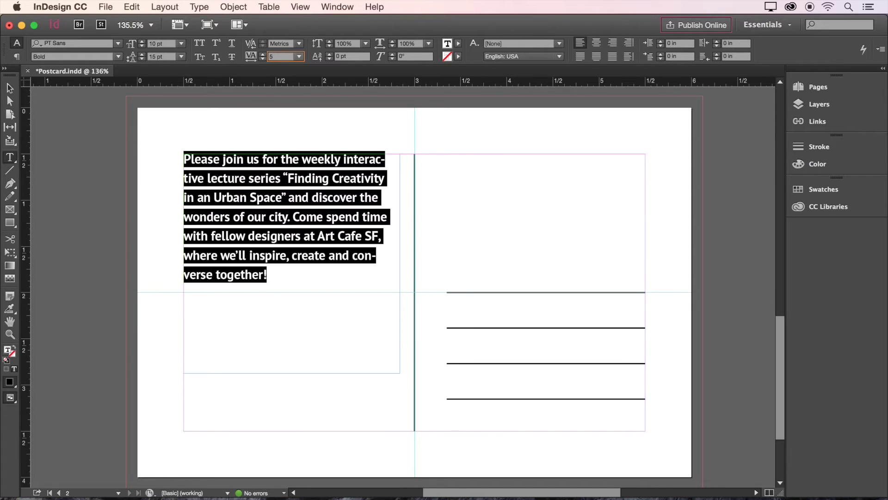
key("Return")
key("Escape")
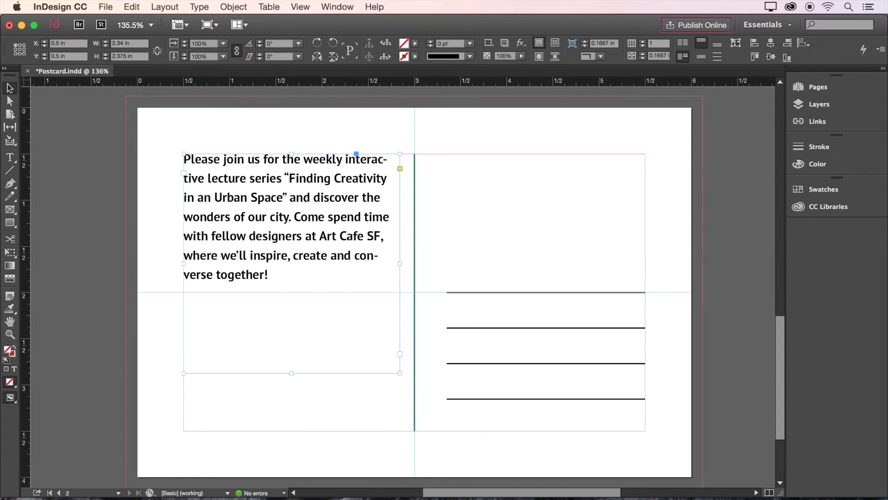
- Fill the text frame with orange #F7941E from the Postcard CC library
left_click(822, 206)
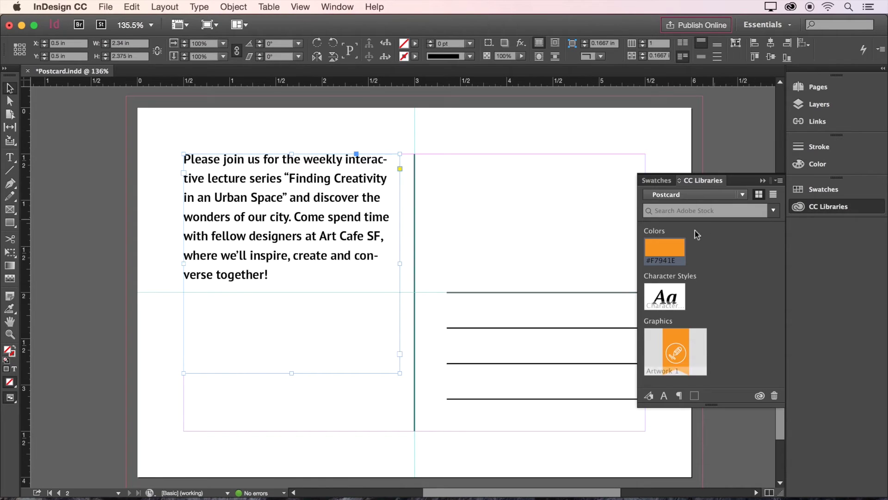
left_click(666, 250)
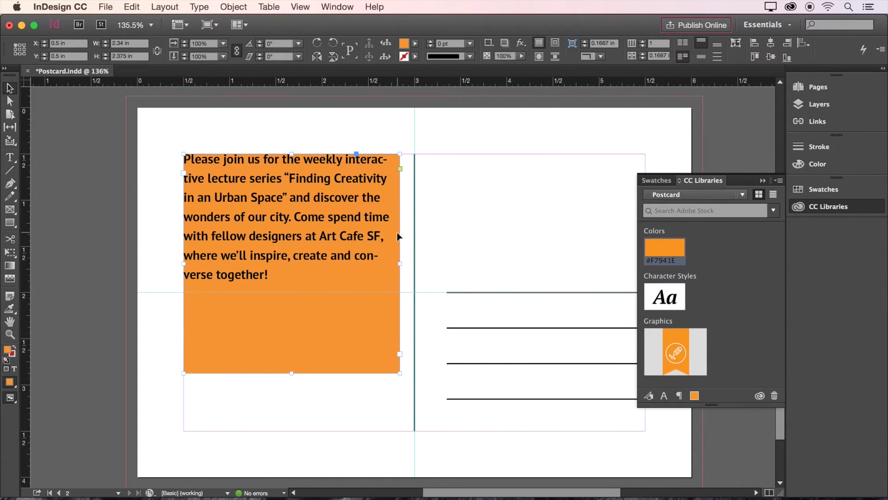
left_click(838, 209)
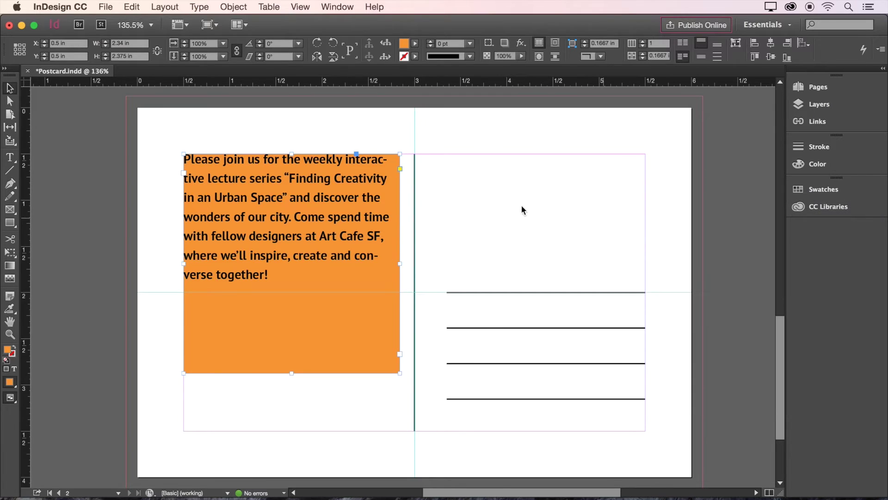
right_click(342, 194)
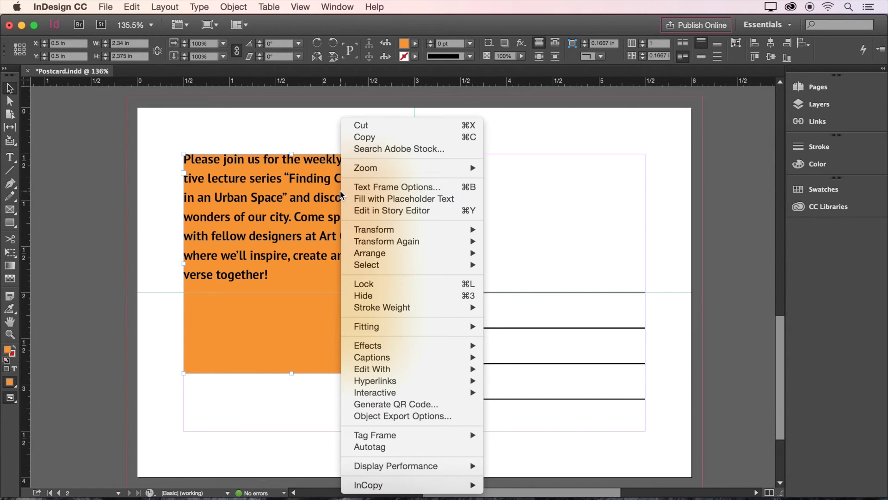
- Set unlinked text frame insets: 0.625 in top and 0.25 in bottom, left and right
left_click(367, 188)
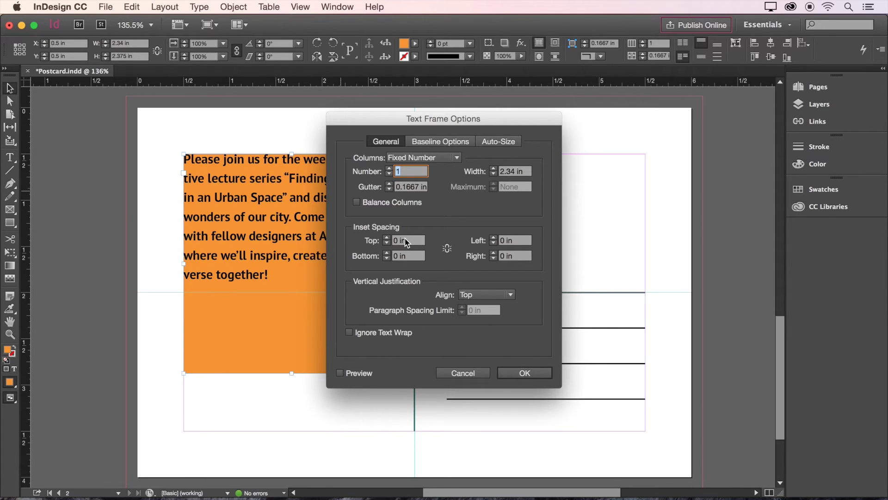
left_click(445, 250)
triple_click(406, 245)
type("0.625")
key("Tab")
type("0.25")
key("Tab")
key("Tab")
type("0.25")
key("Tab")
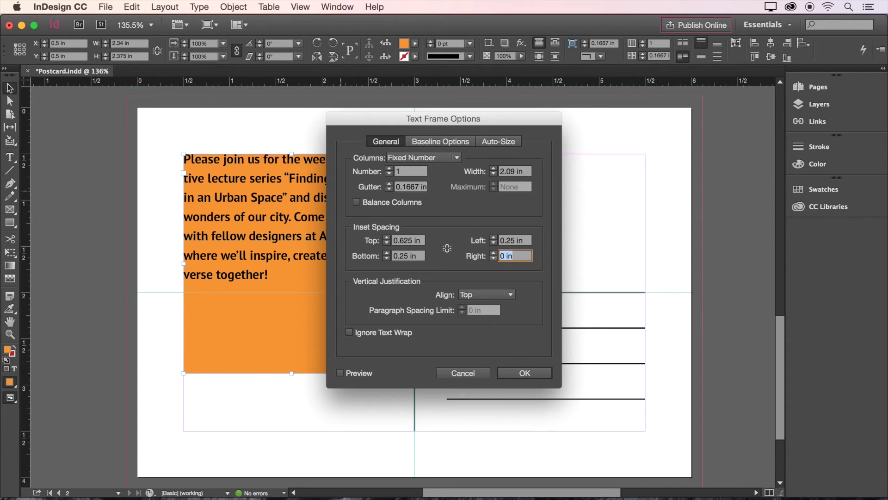
type("0.25")
key("Tab")
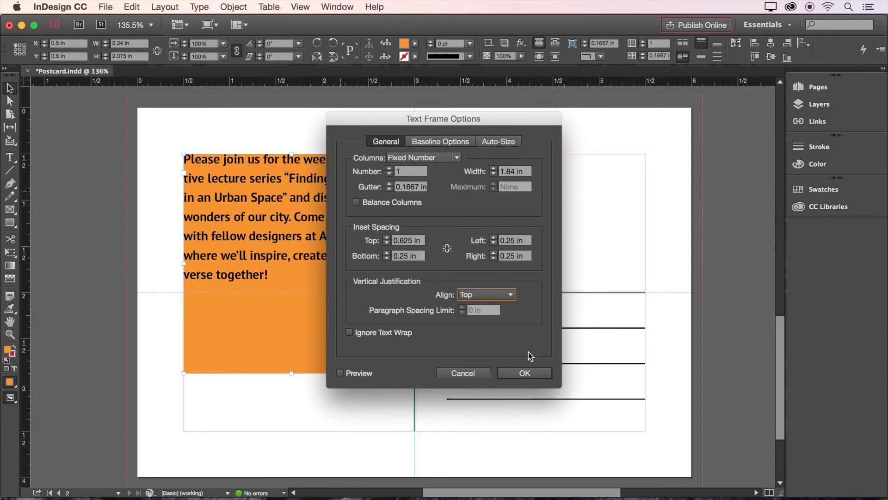
left_click(528, 372)
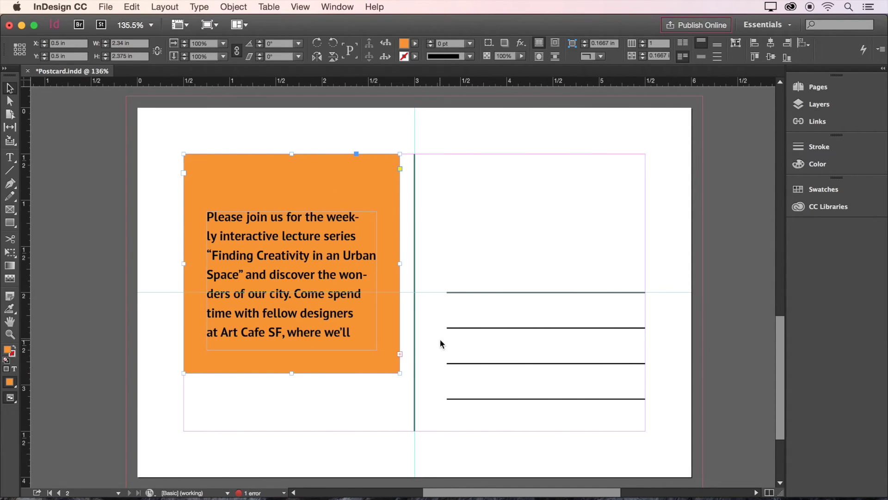
- Extend the orange frame's top into the bleed and raise its bottom edge, keeping all text visible
left_click_drag(291, 153, 298, 96)
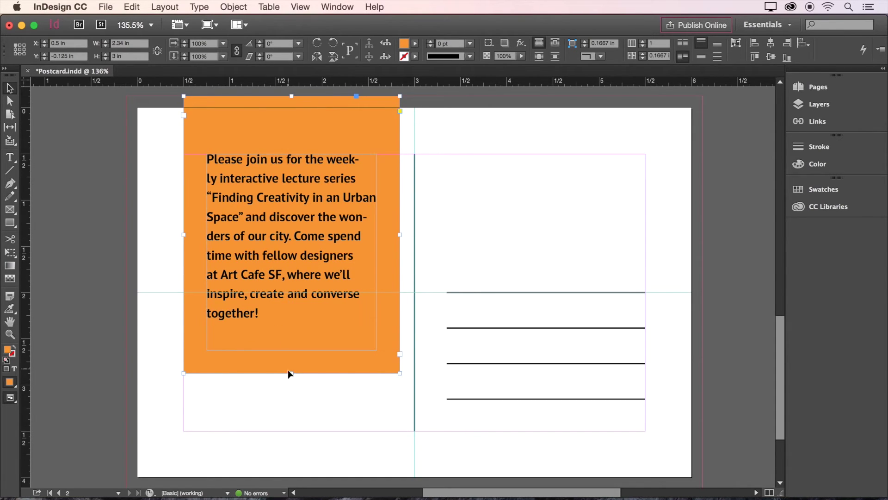
left_click_drag(290, 372, 290, 353)
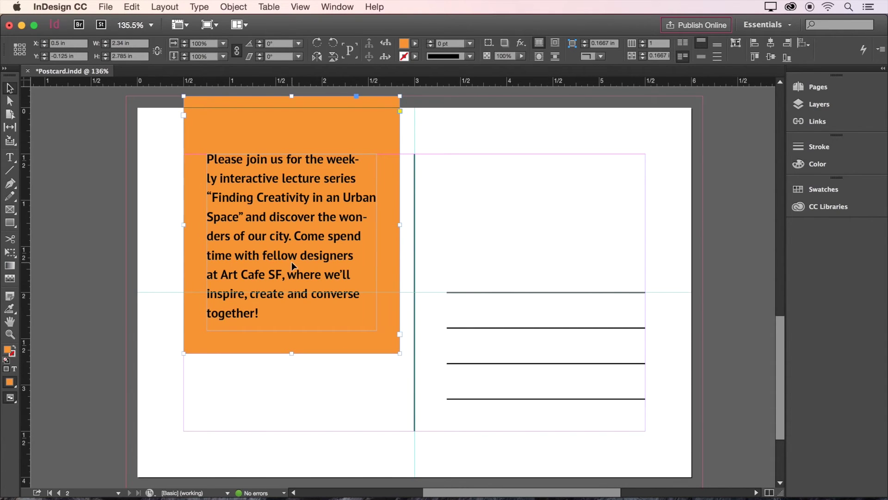
double_click(284, 238)
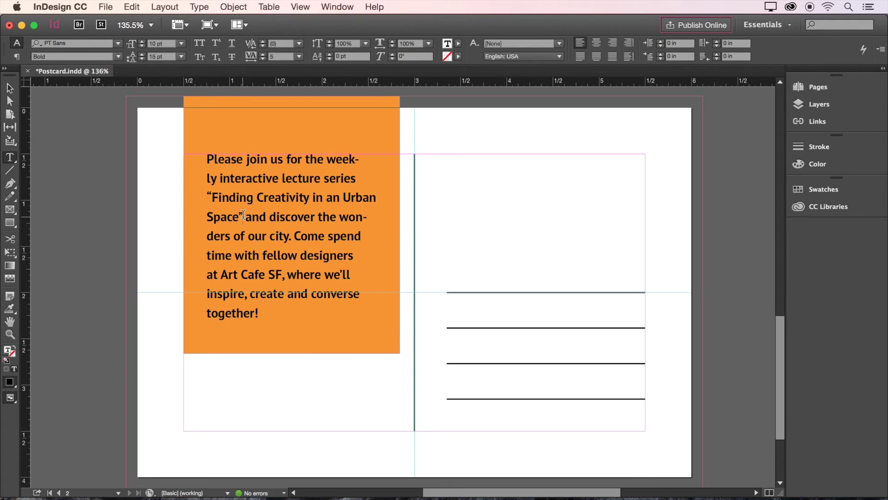
- Apply the library's Character Style 1 (PT Serif Bold Italic) to 'Finding Creativity in an Urban Space'
left_click_drag(242, 216, 206, 202)
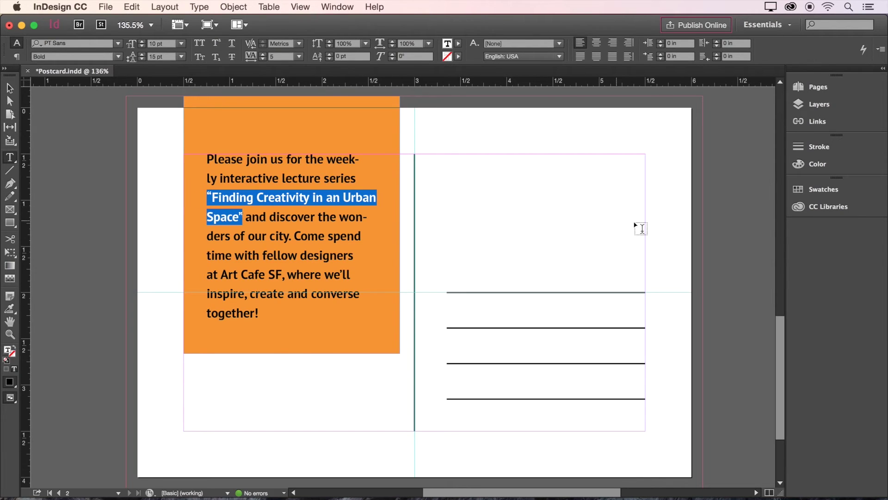
left_click(807, 207)
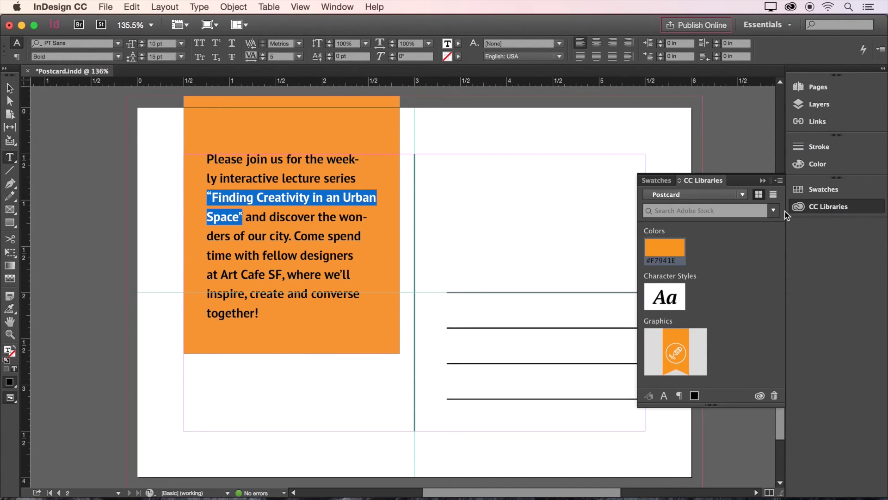
left_click(666, 295)
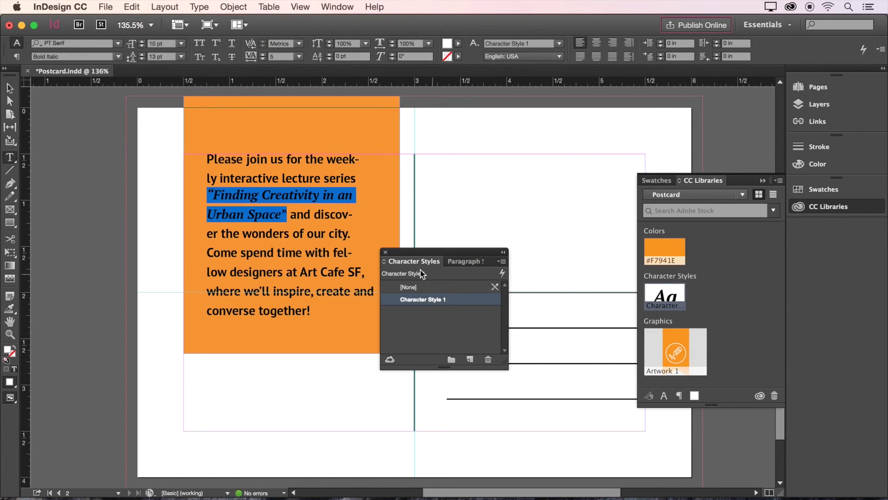
left_click(386, 252)
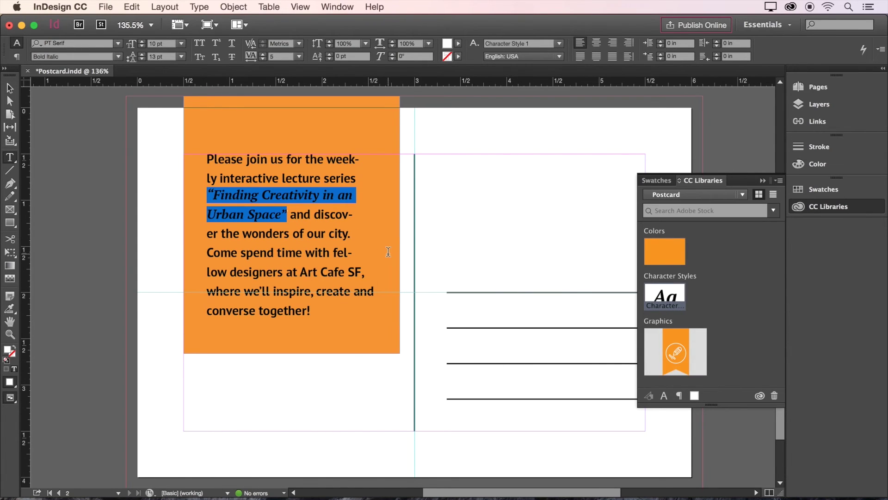
left_click(810, 208)
- Load Icons.indd and Stamp.indd from the Postcard folder into the place cursor
left_click(105, 6)
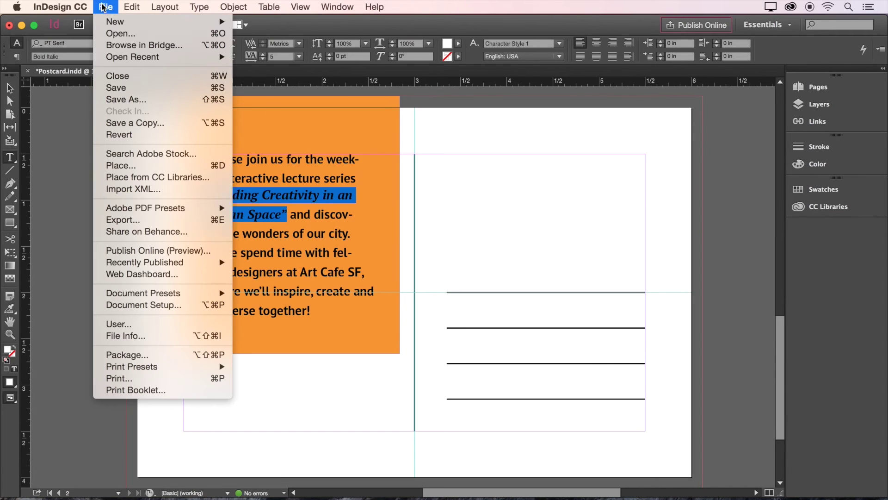
left_click(133, 167)
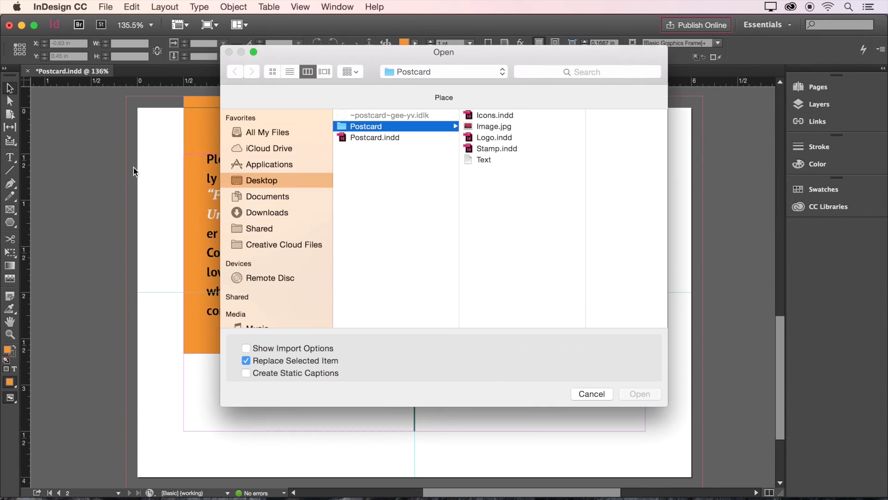
left_click(508, 119)
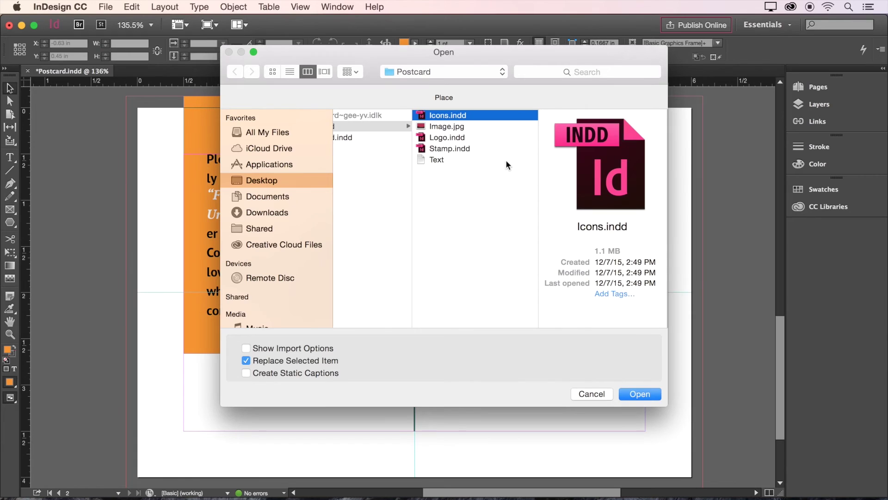
left_click(459, 148, "super")
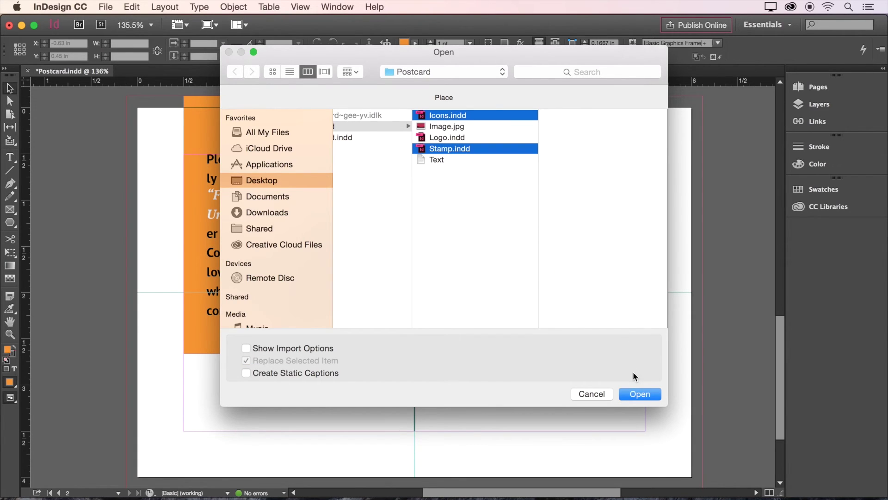
left_click(639, 394)
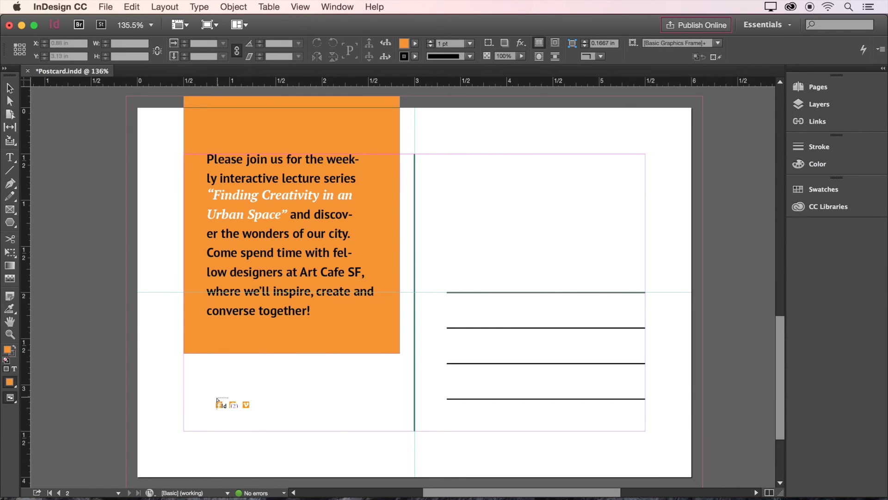
- Place the Facebook, Twitter and Vimeo icons bottom left and the paper-plane stamp in the top-right corner
left_click(212, 398)
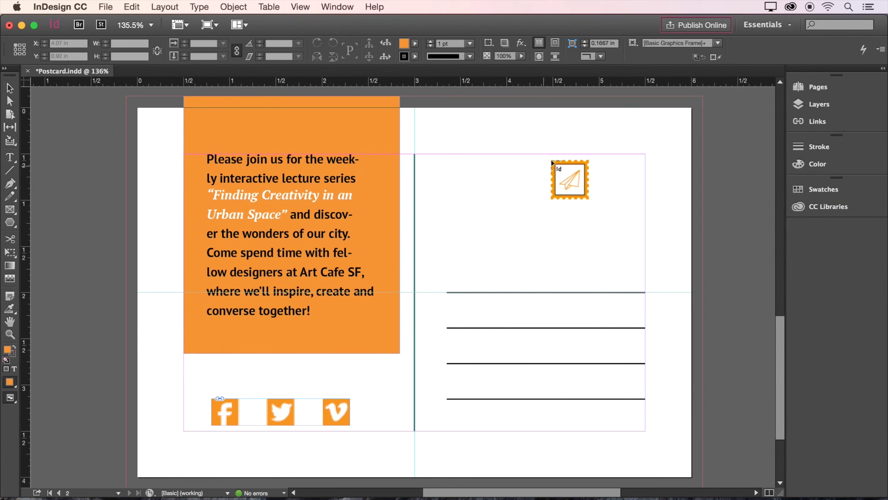
left_click(563, 166)
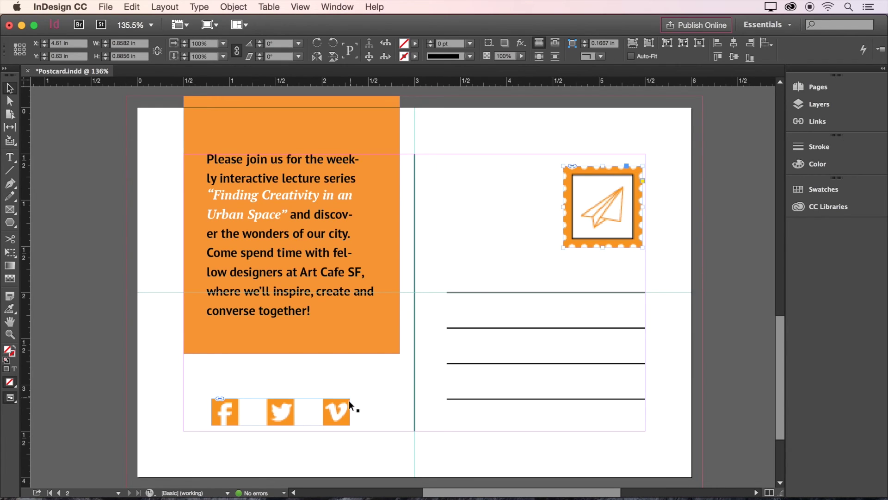
left_click_drag(343, 412, 345, 413)
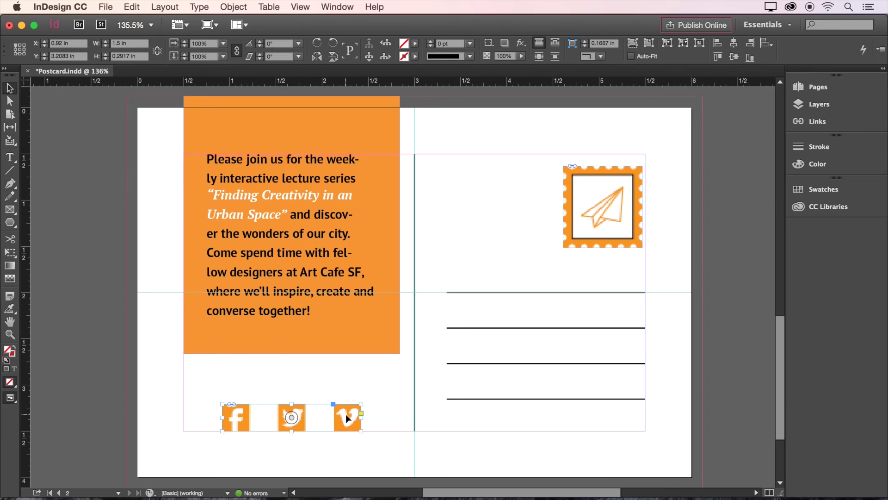
left_click_drag(624, 173, 627, 168)
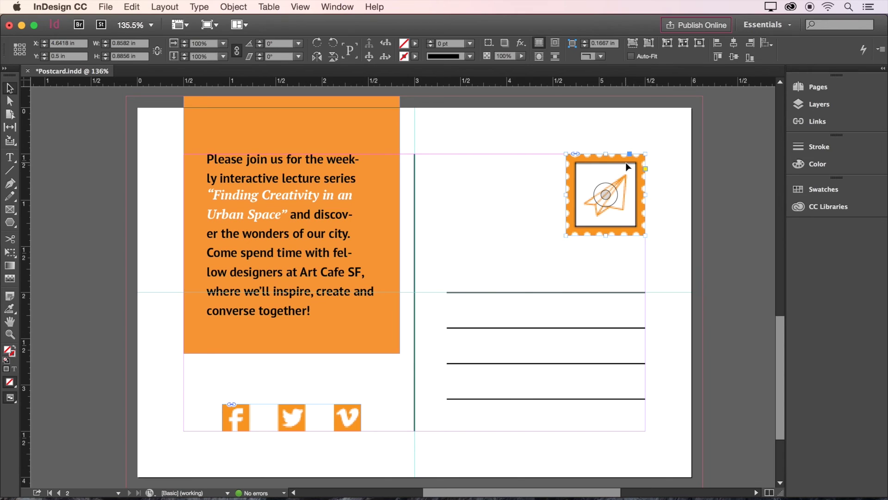
left_click(544, 206)
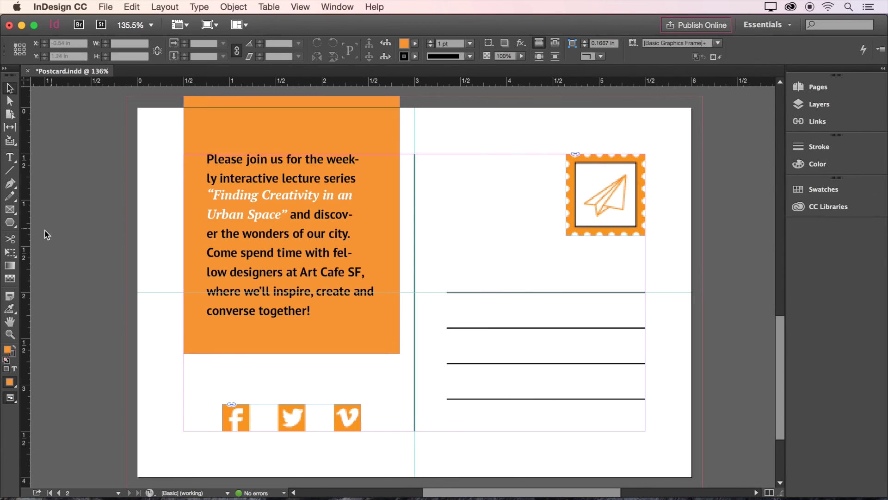
- Draw a three-sided orange polygon triangle on the page
left_click(10, 223)
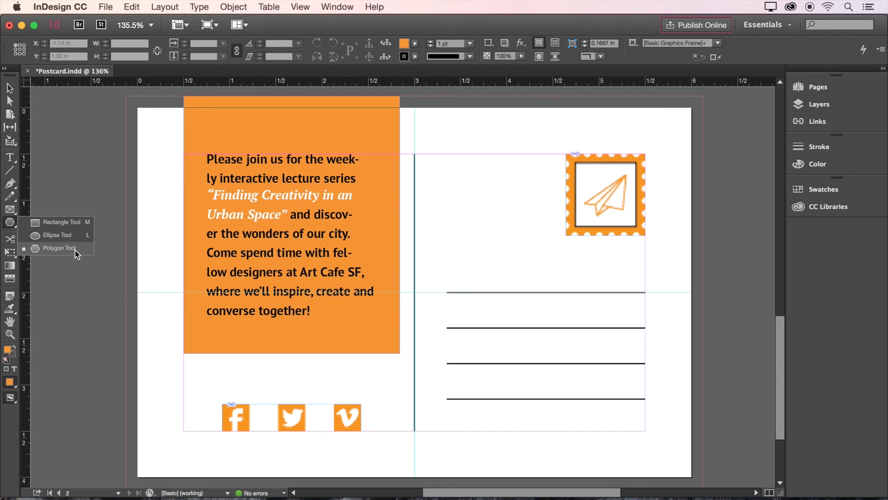
left_click(58, 248)
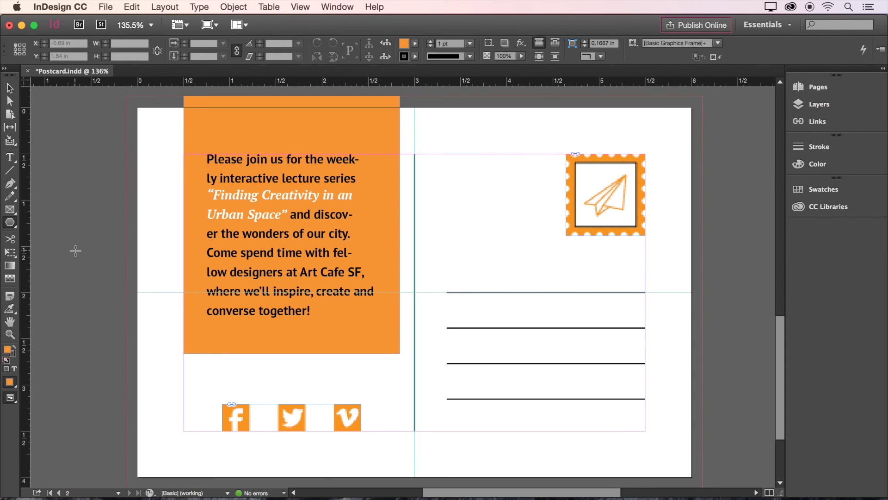
left_click(280, 367)
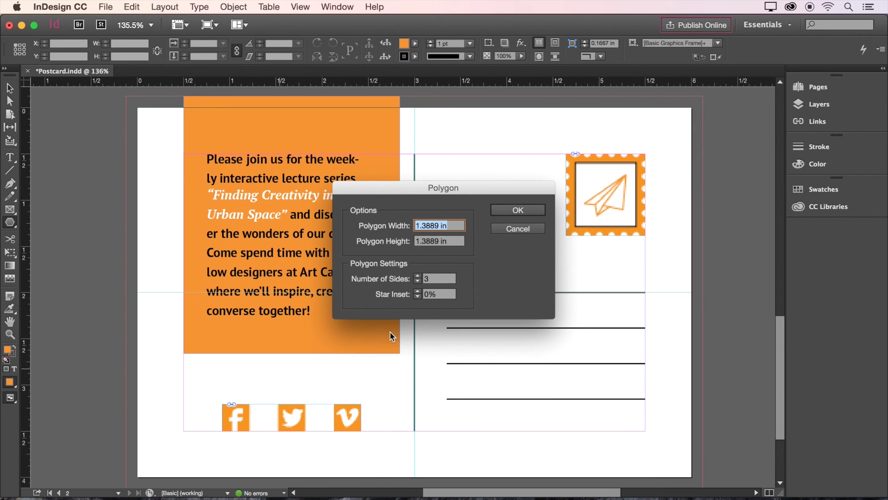
left_click(517, 209)
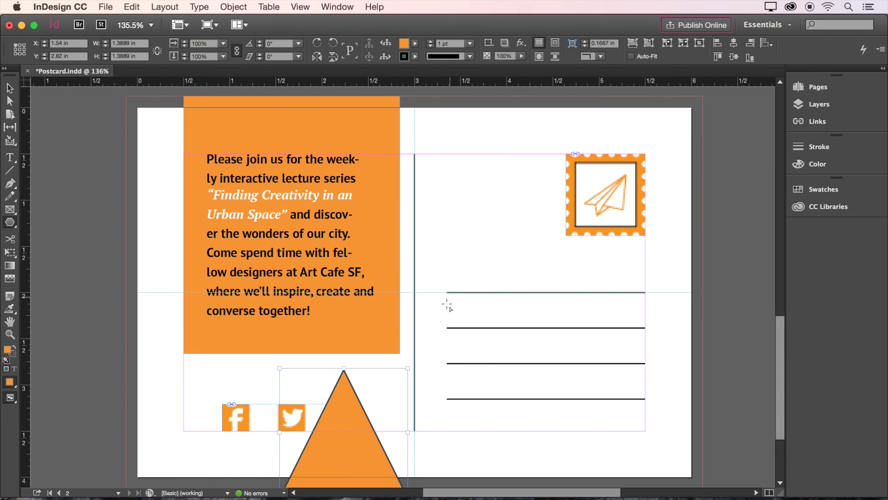
- Shrink the triangle to pointer size and move it, flipped downward, under the orange frame
key("v")
left_click_drag(407, 368, 237, 392)
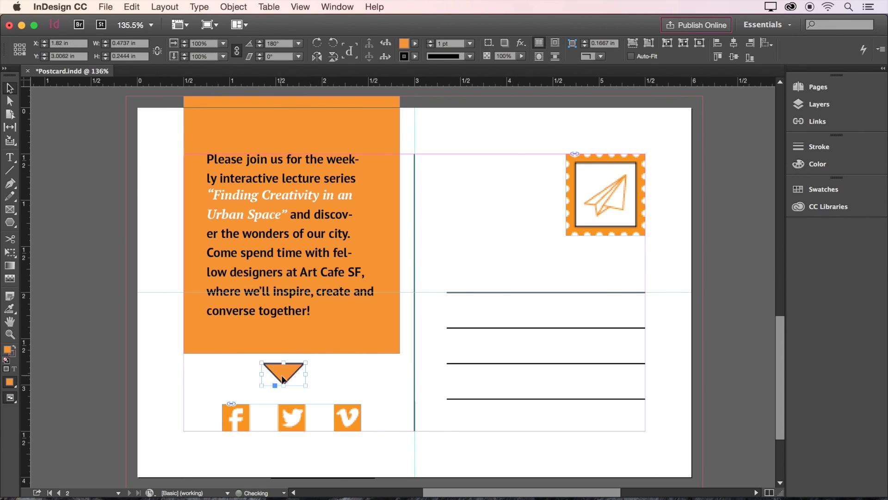
left_click_drag(288, 377, 300, 357)
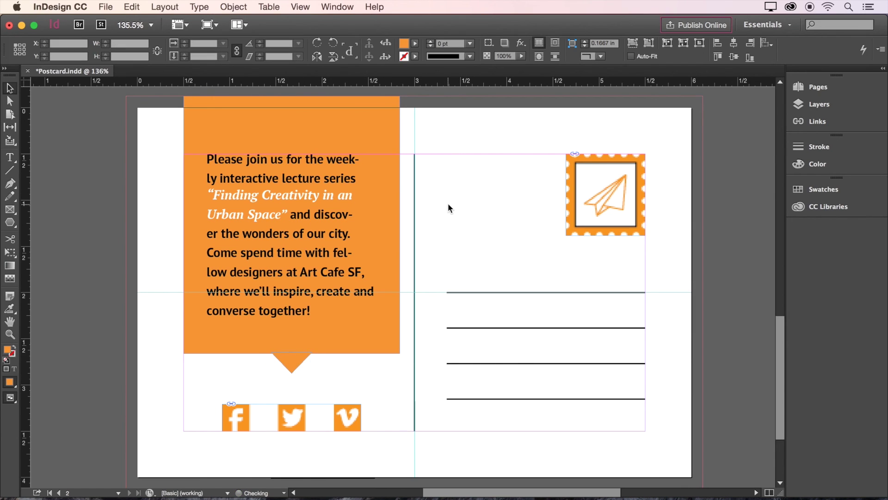